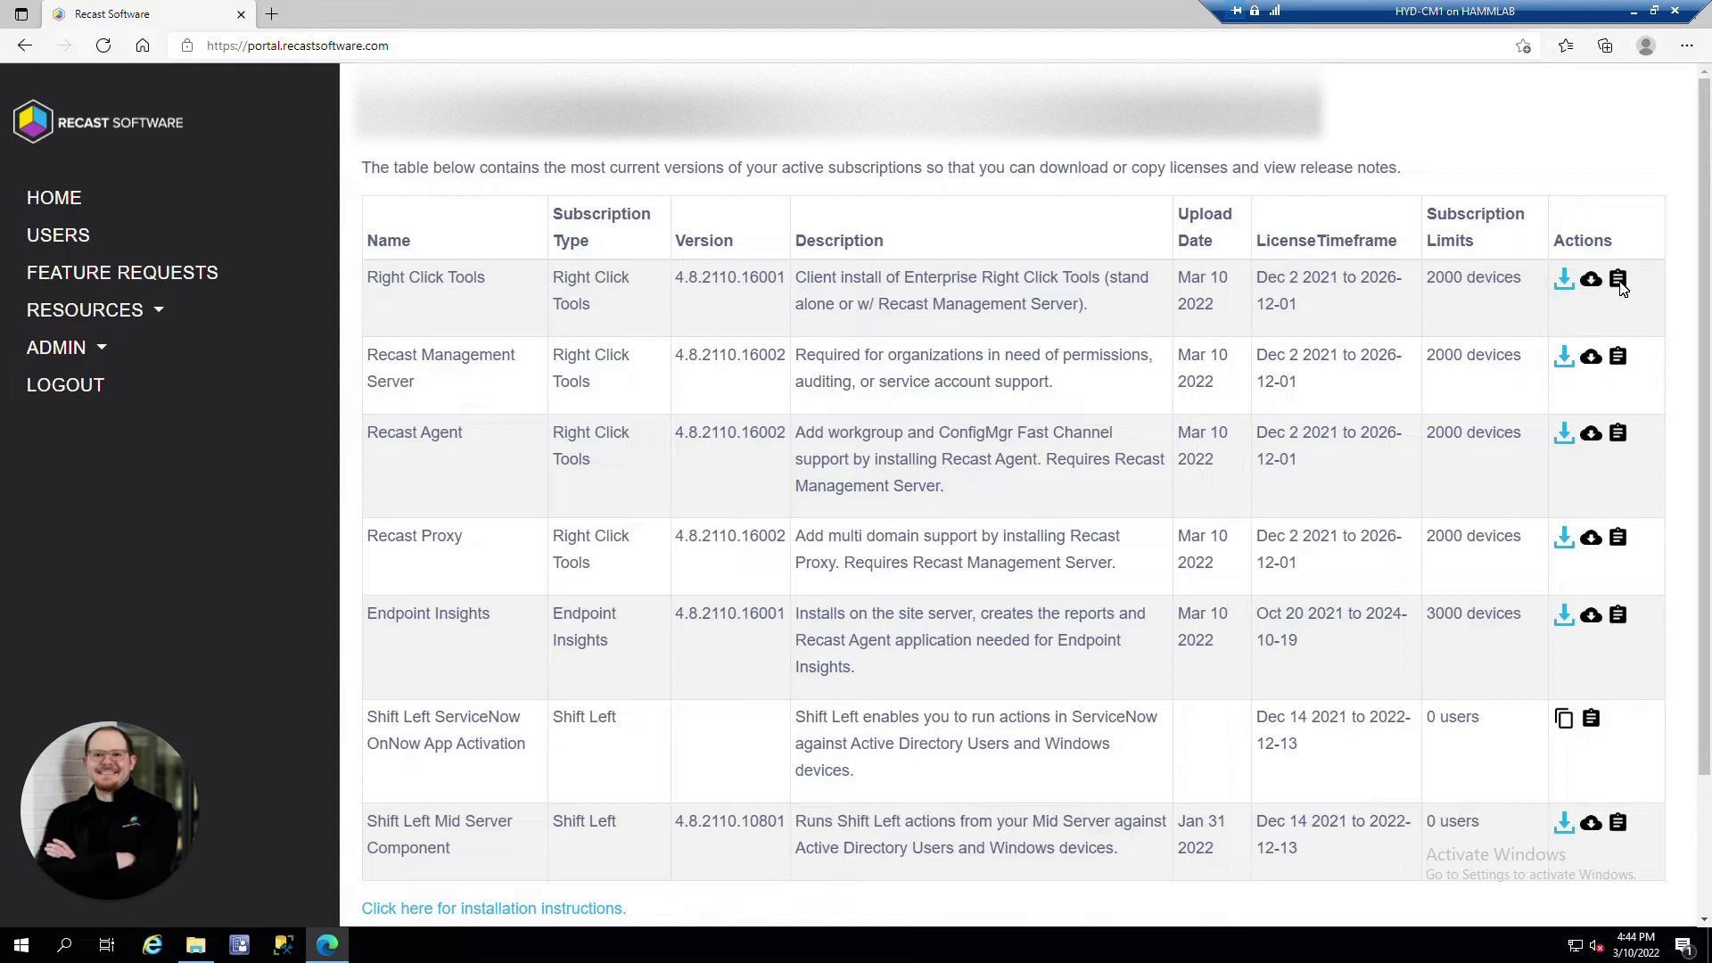
Run the Right Click Tools MSI from Downloads and choose Recast RCT Enterprise Standalone.
{"action": "left_click", "coordinate": [193, 944]}
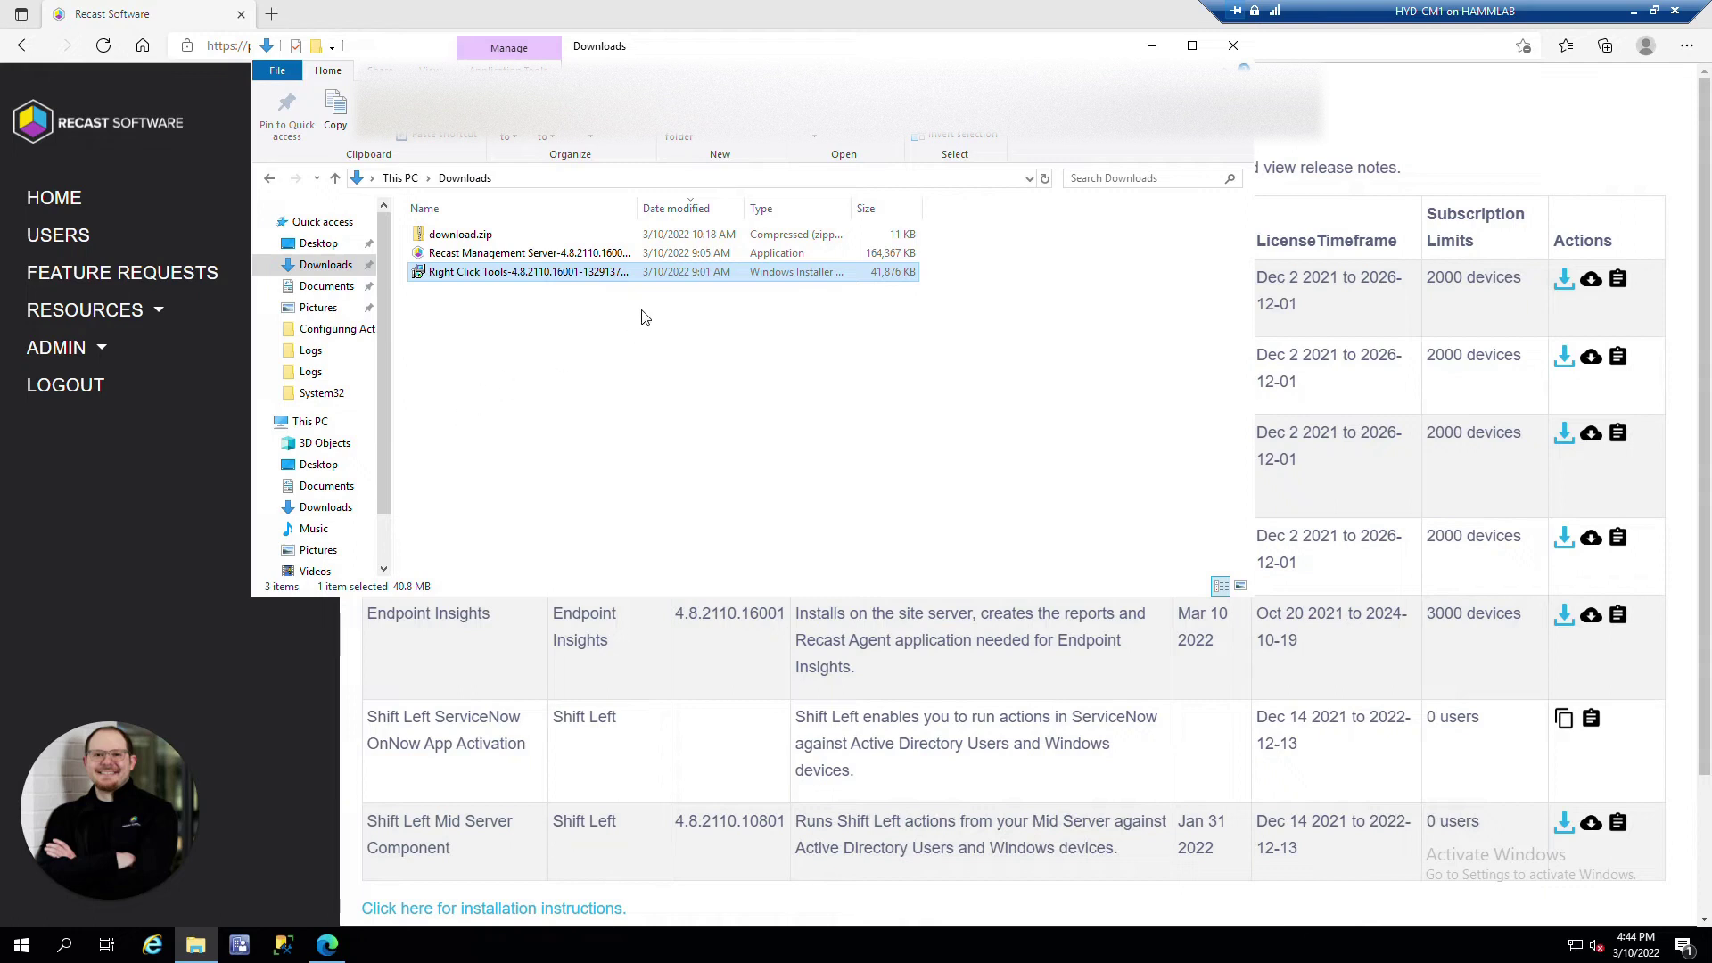
{"action": "double_click", "coordinate": [619, 275]}
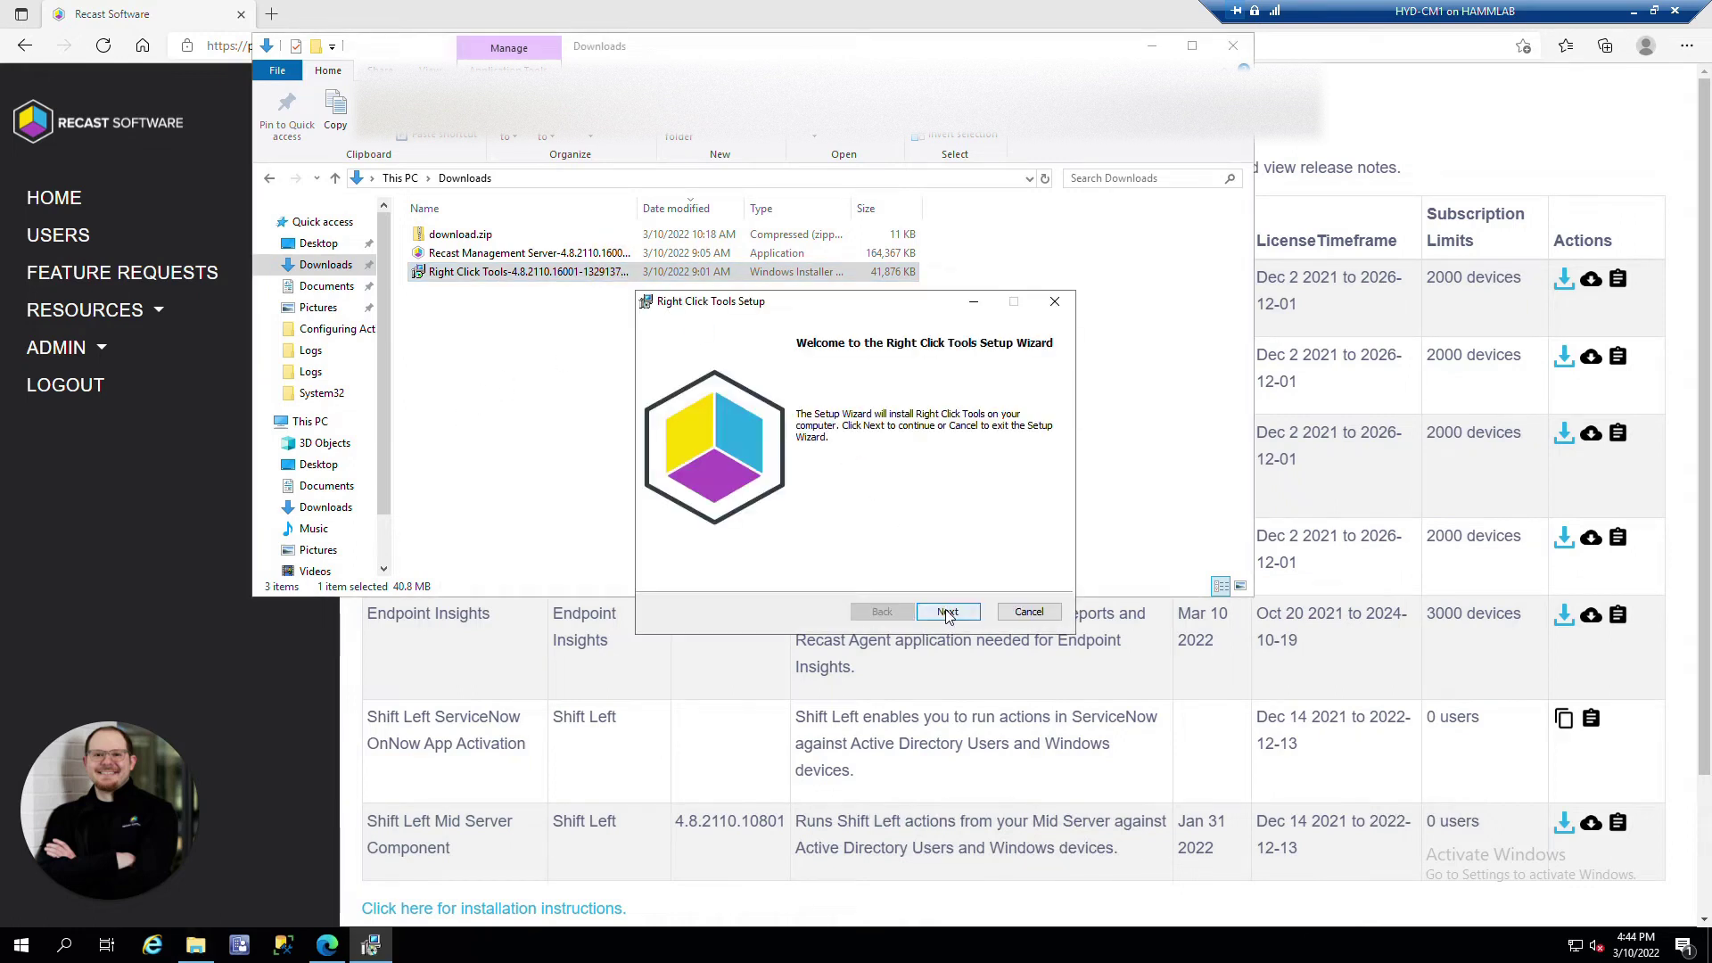
{"action": "left_click", "coordinate": [948, 612]}
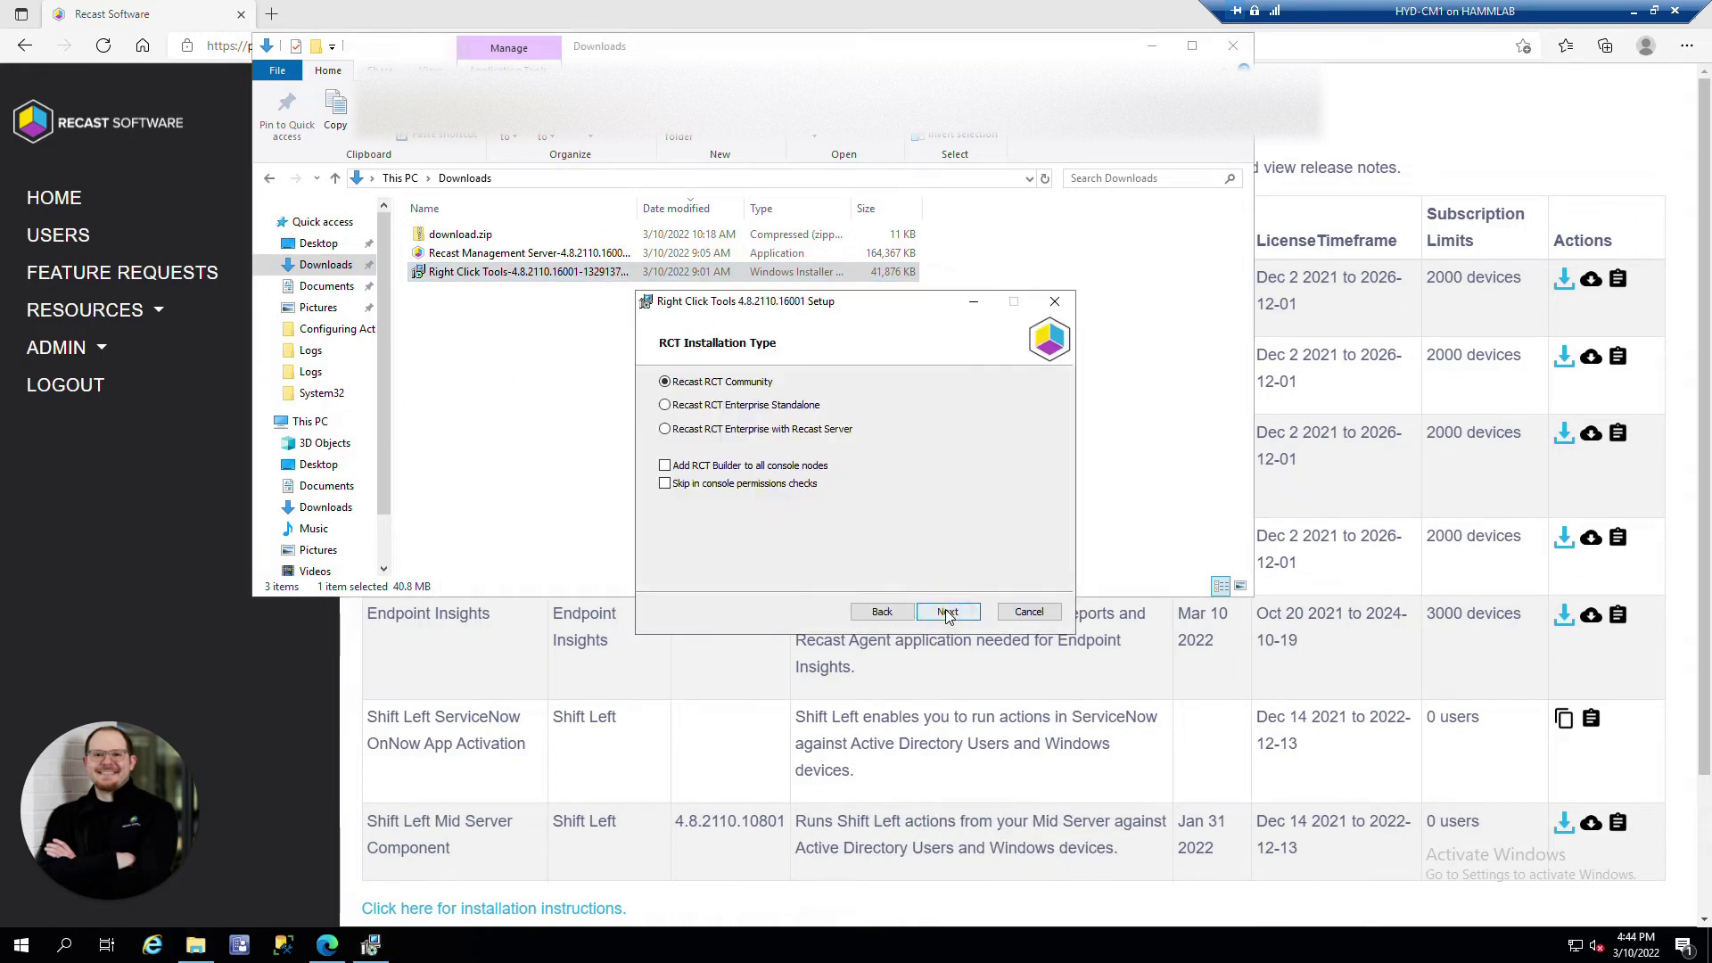
{"action": "left_click", "coordinate": [779, 410]}
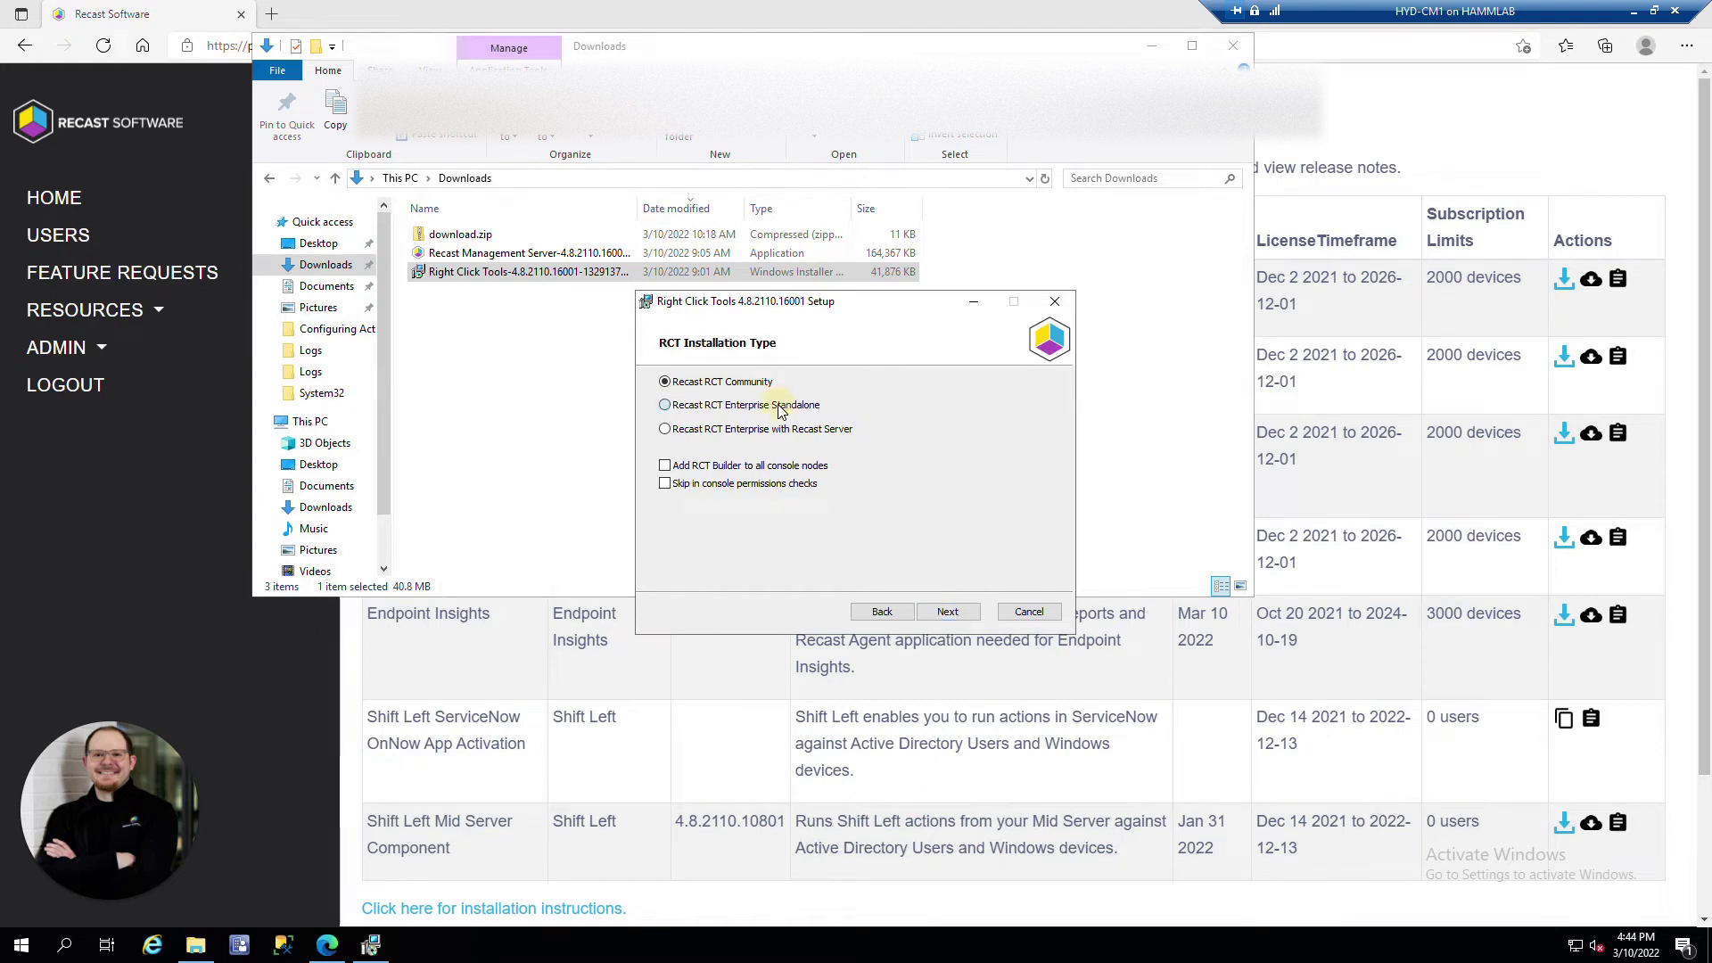
{"action": "left_click", "coordinate": [960, 614]}
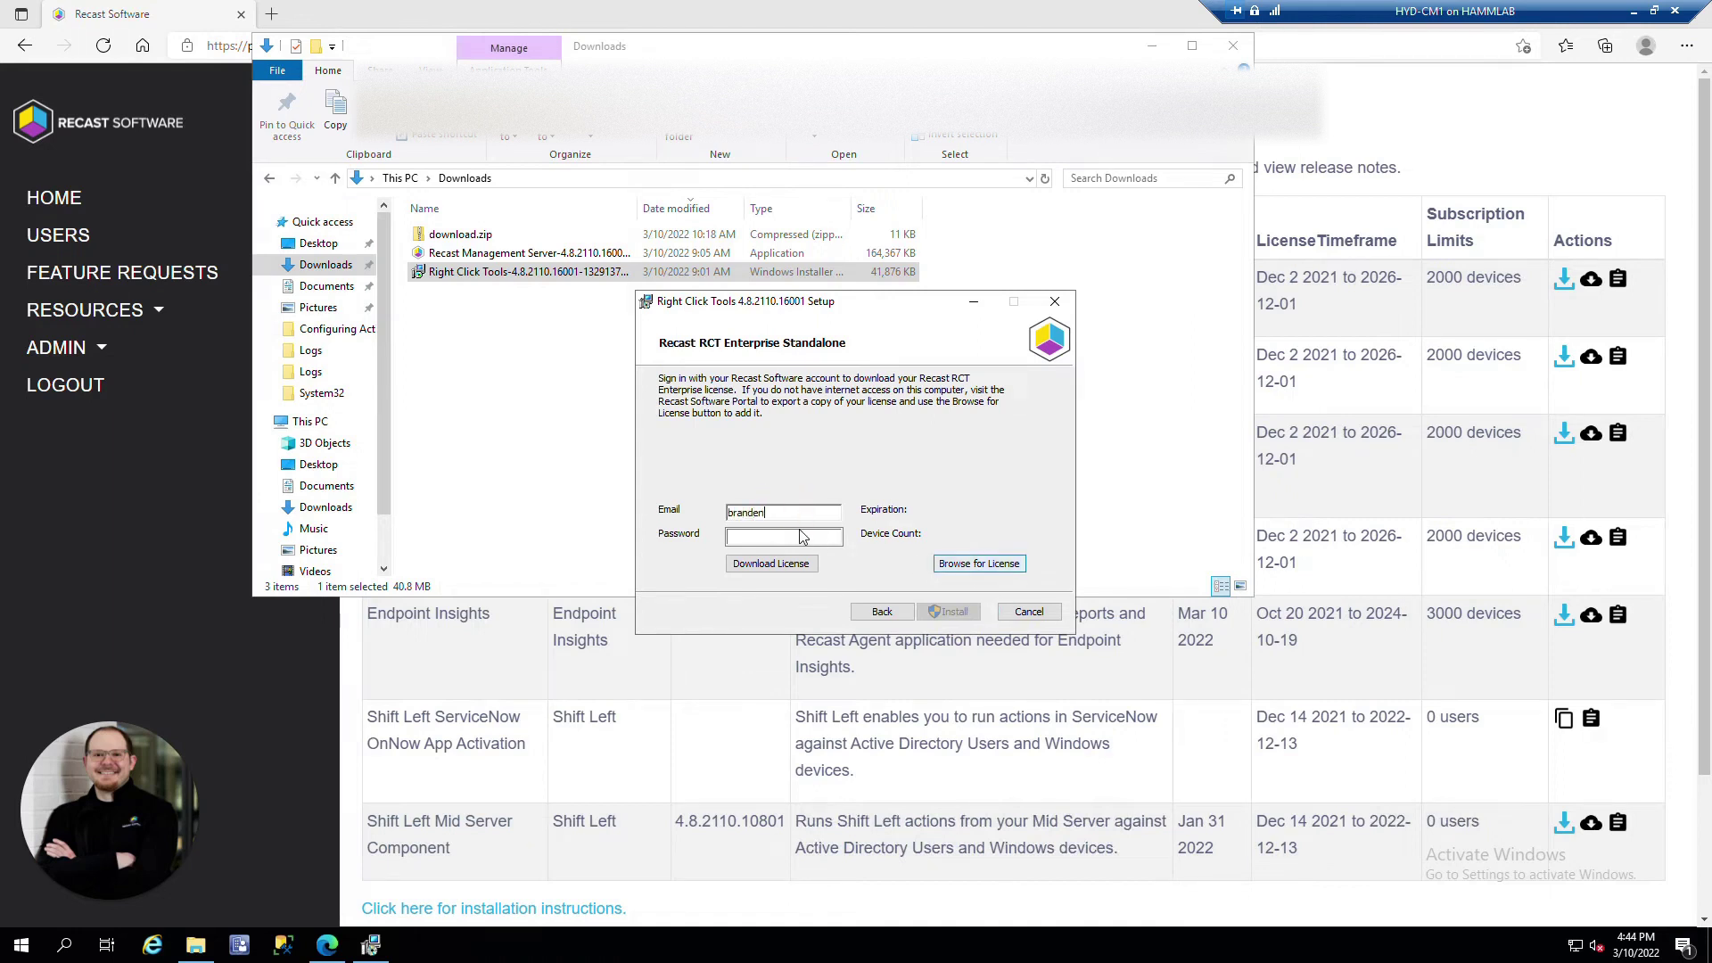
Sign in to download the Enterprise license (expires 9/2/2022, 2 devices) and begin installation.
{"action": "left_click", "coordinate": [779, 512]}
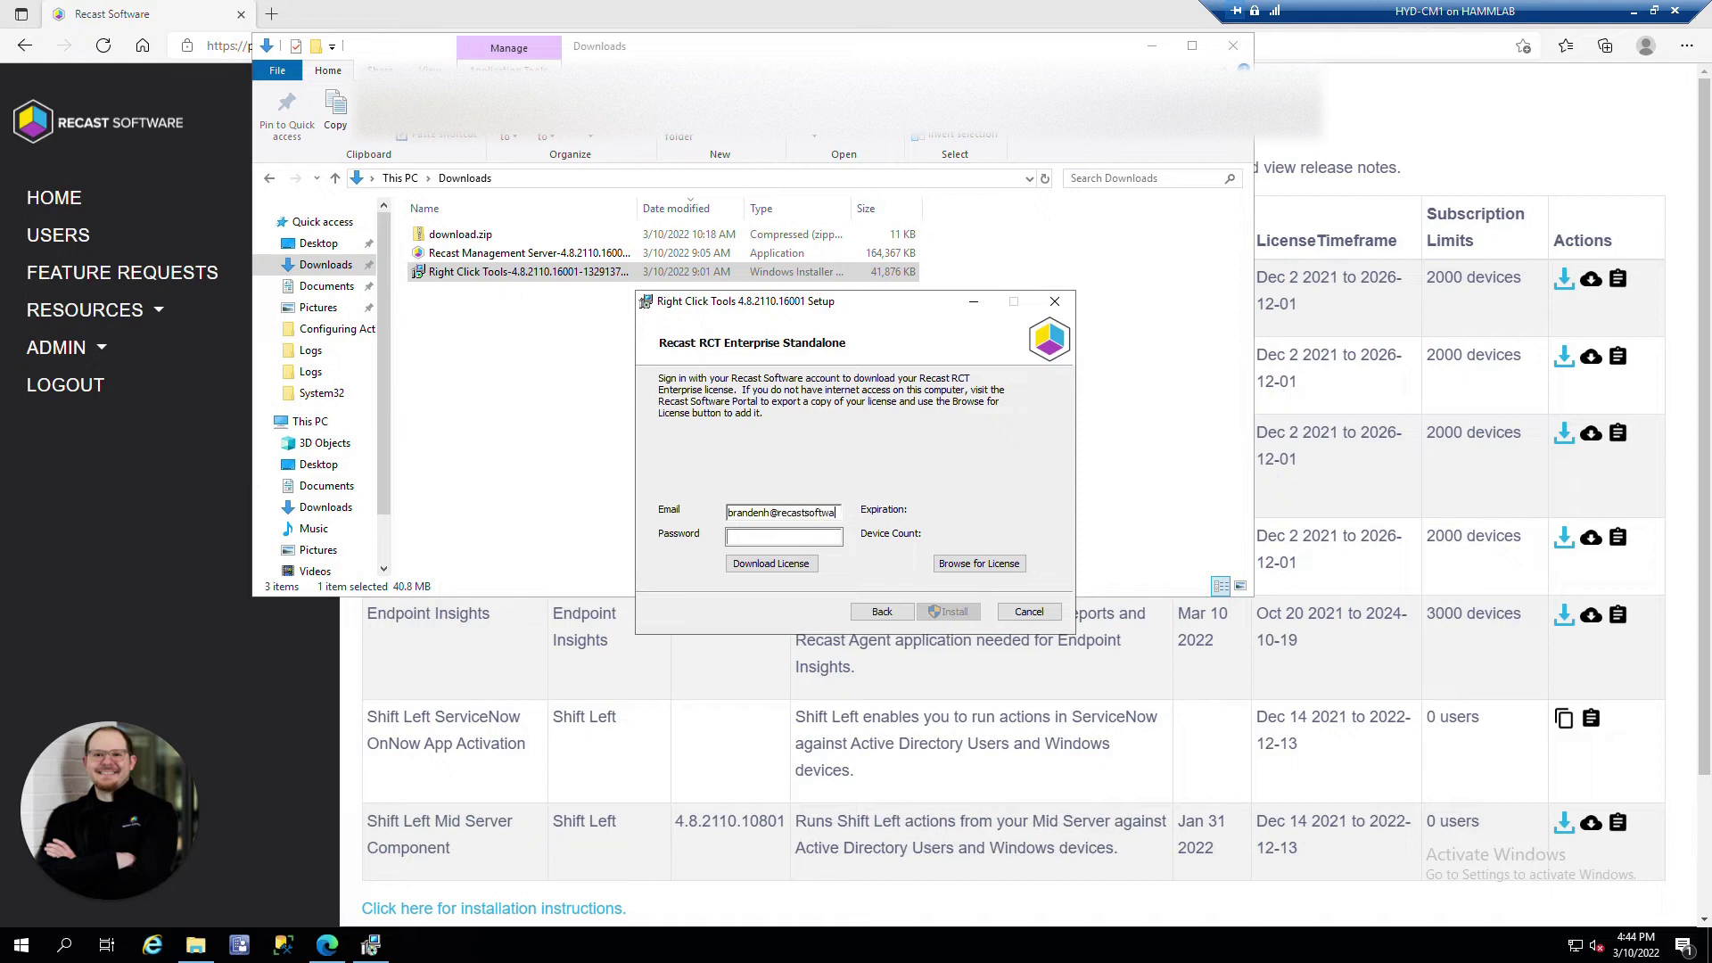
{"action": "type", "text": "oftware.com"}
{"action": "key", "text": "Tab"}
{"action": "type", "text": "************"}
{"action": "left_click", "coordinate": [743, 564]}
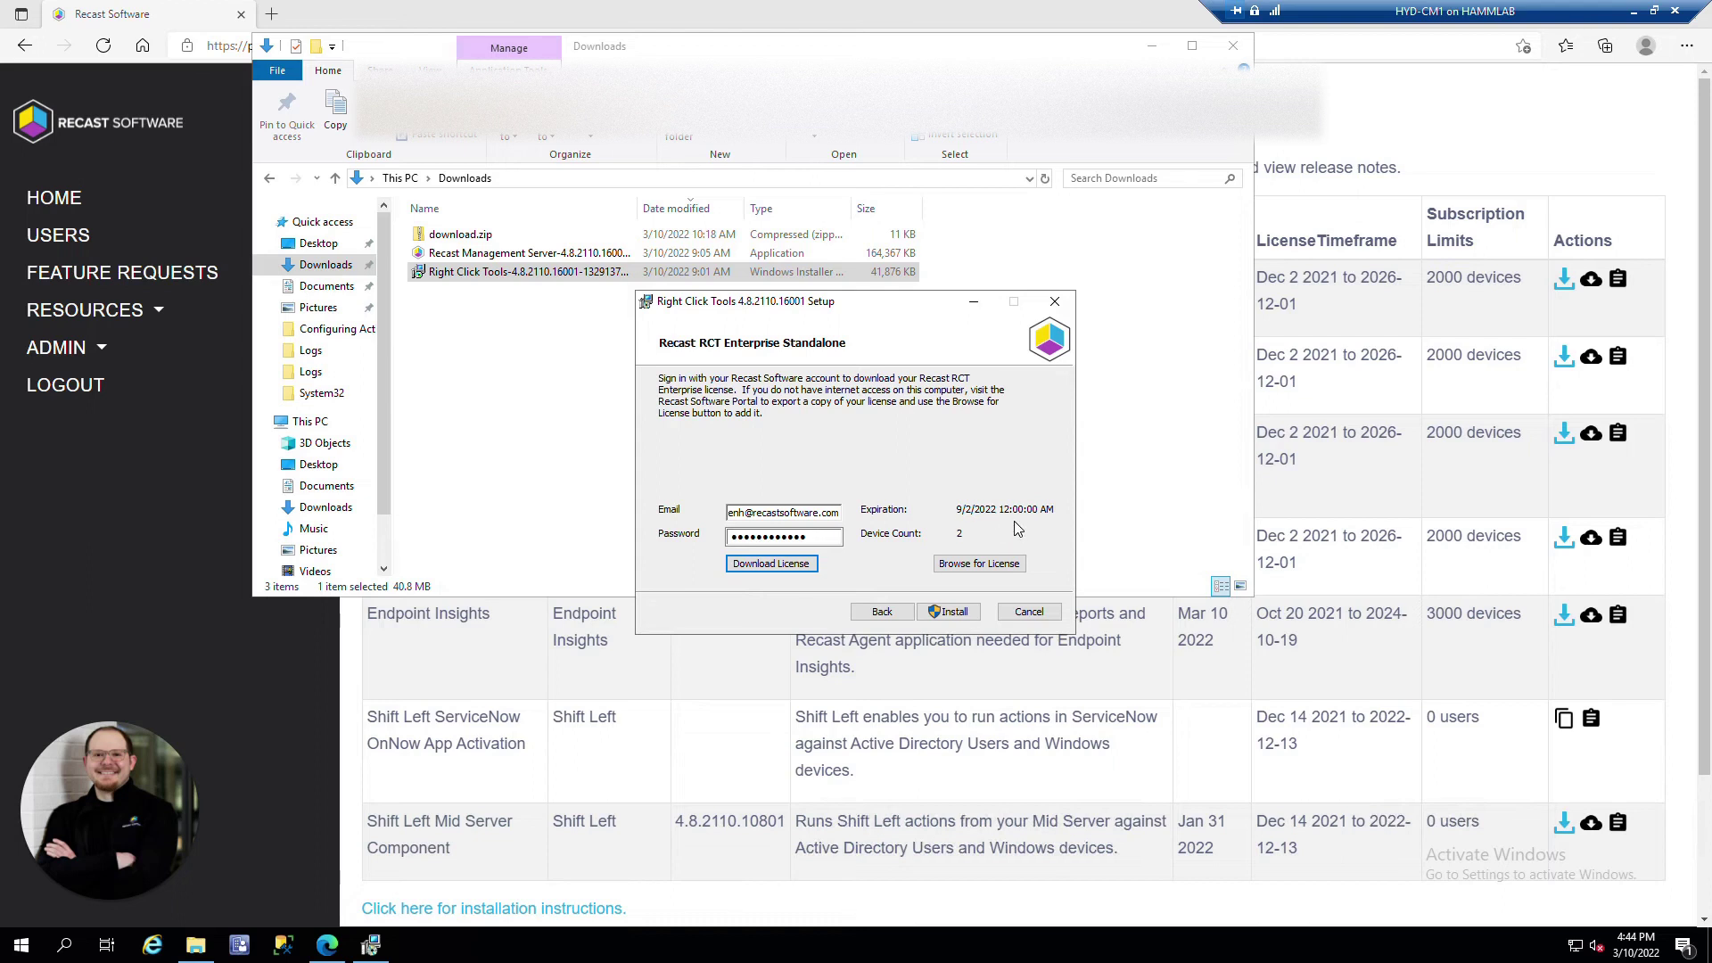
{"action": "left_click", "coordinate": [953, 612]}
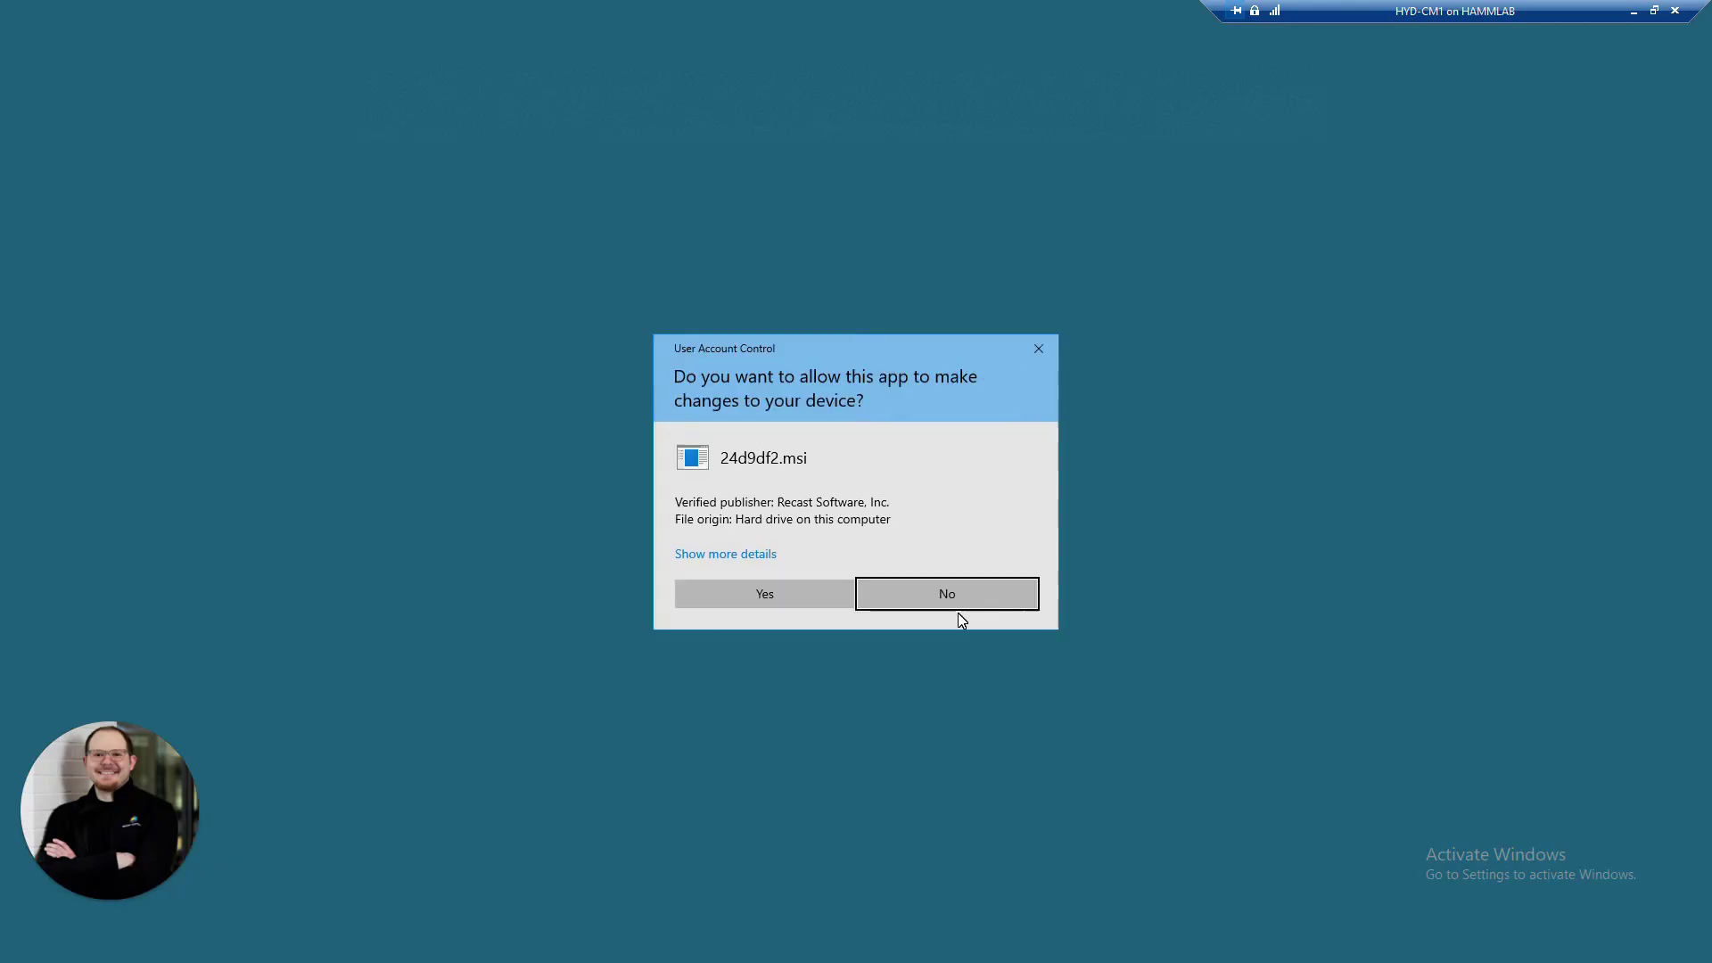
Approve the User Account Control prompt and finish the Right Click Tools installation.
{"action": "left_click", "coordinate": [815, 599]}
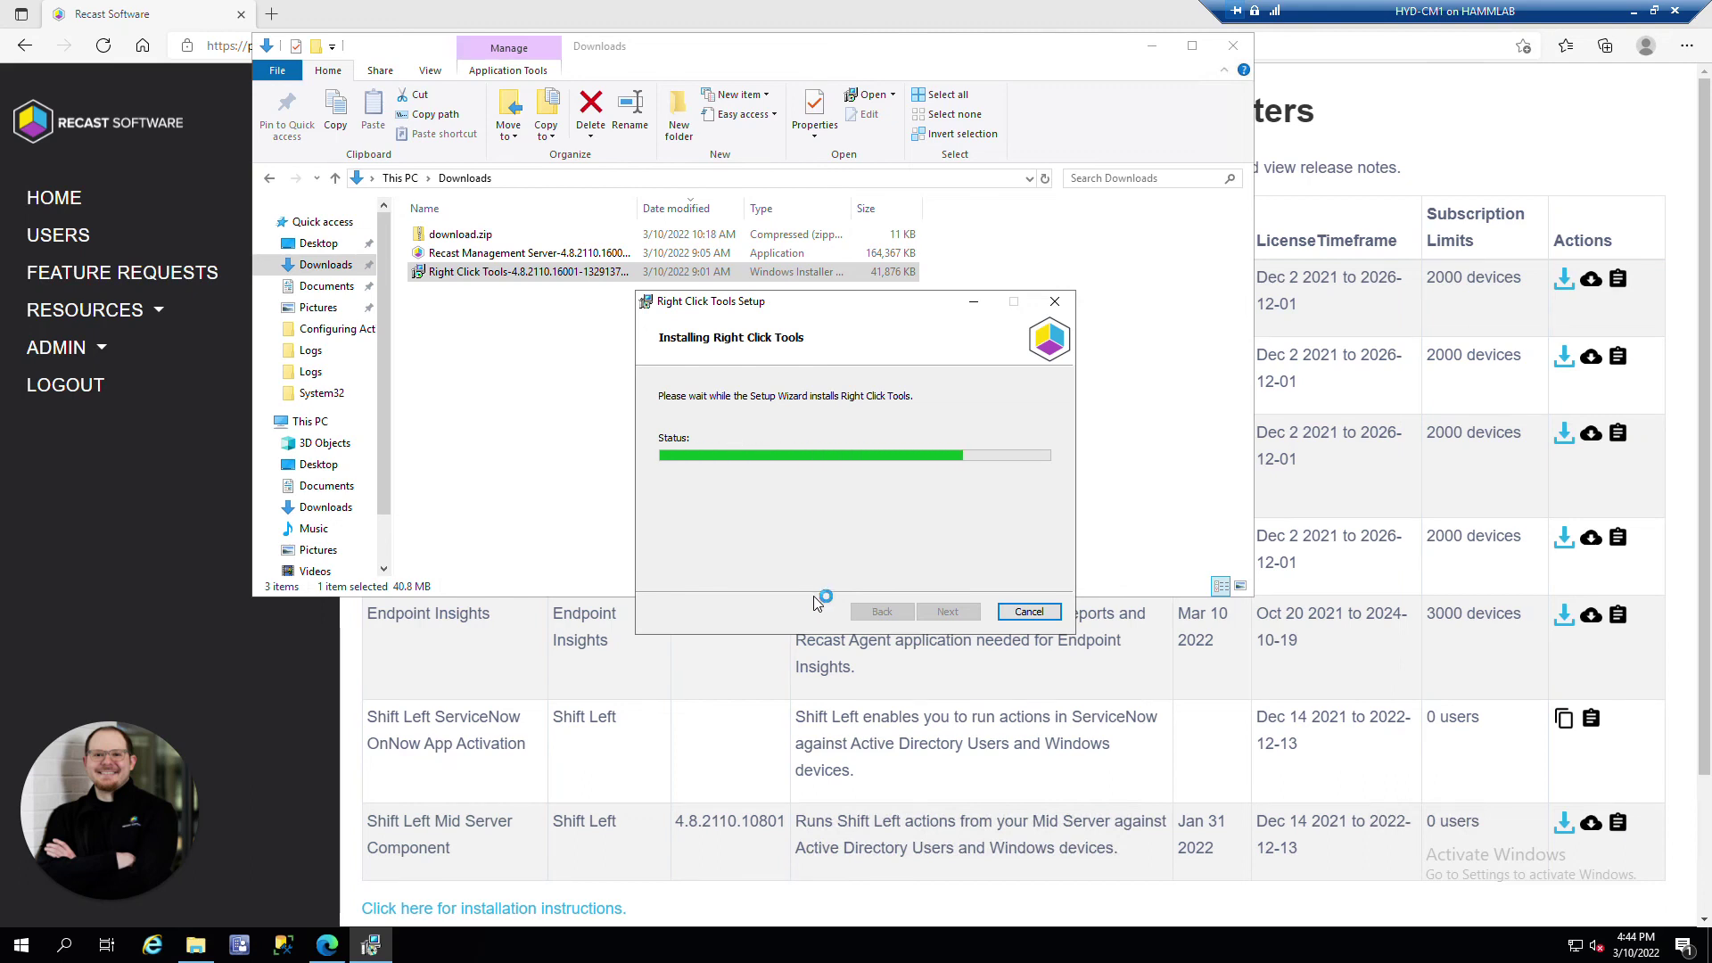
{"action": "left_click", "coordinate": [951, 614]}
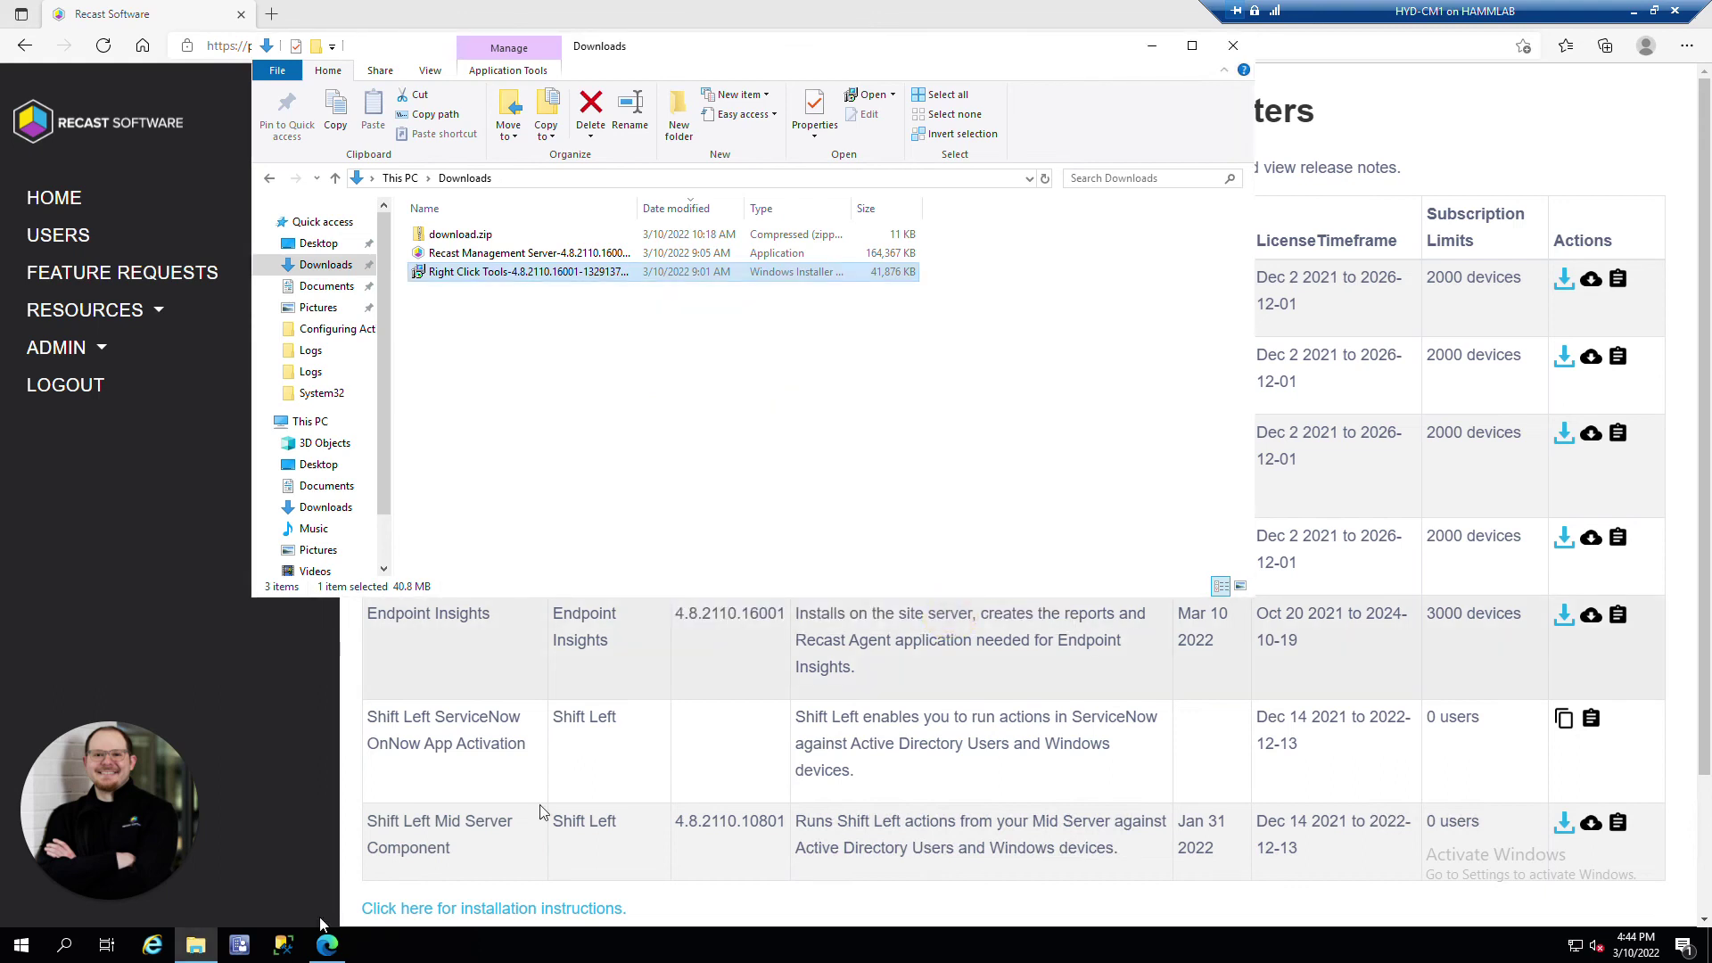
Reopen the Configuration Manager console and select Recast Software under Assets and Compliance.
{"action": "left_click", "coordinate": [240, 947]}
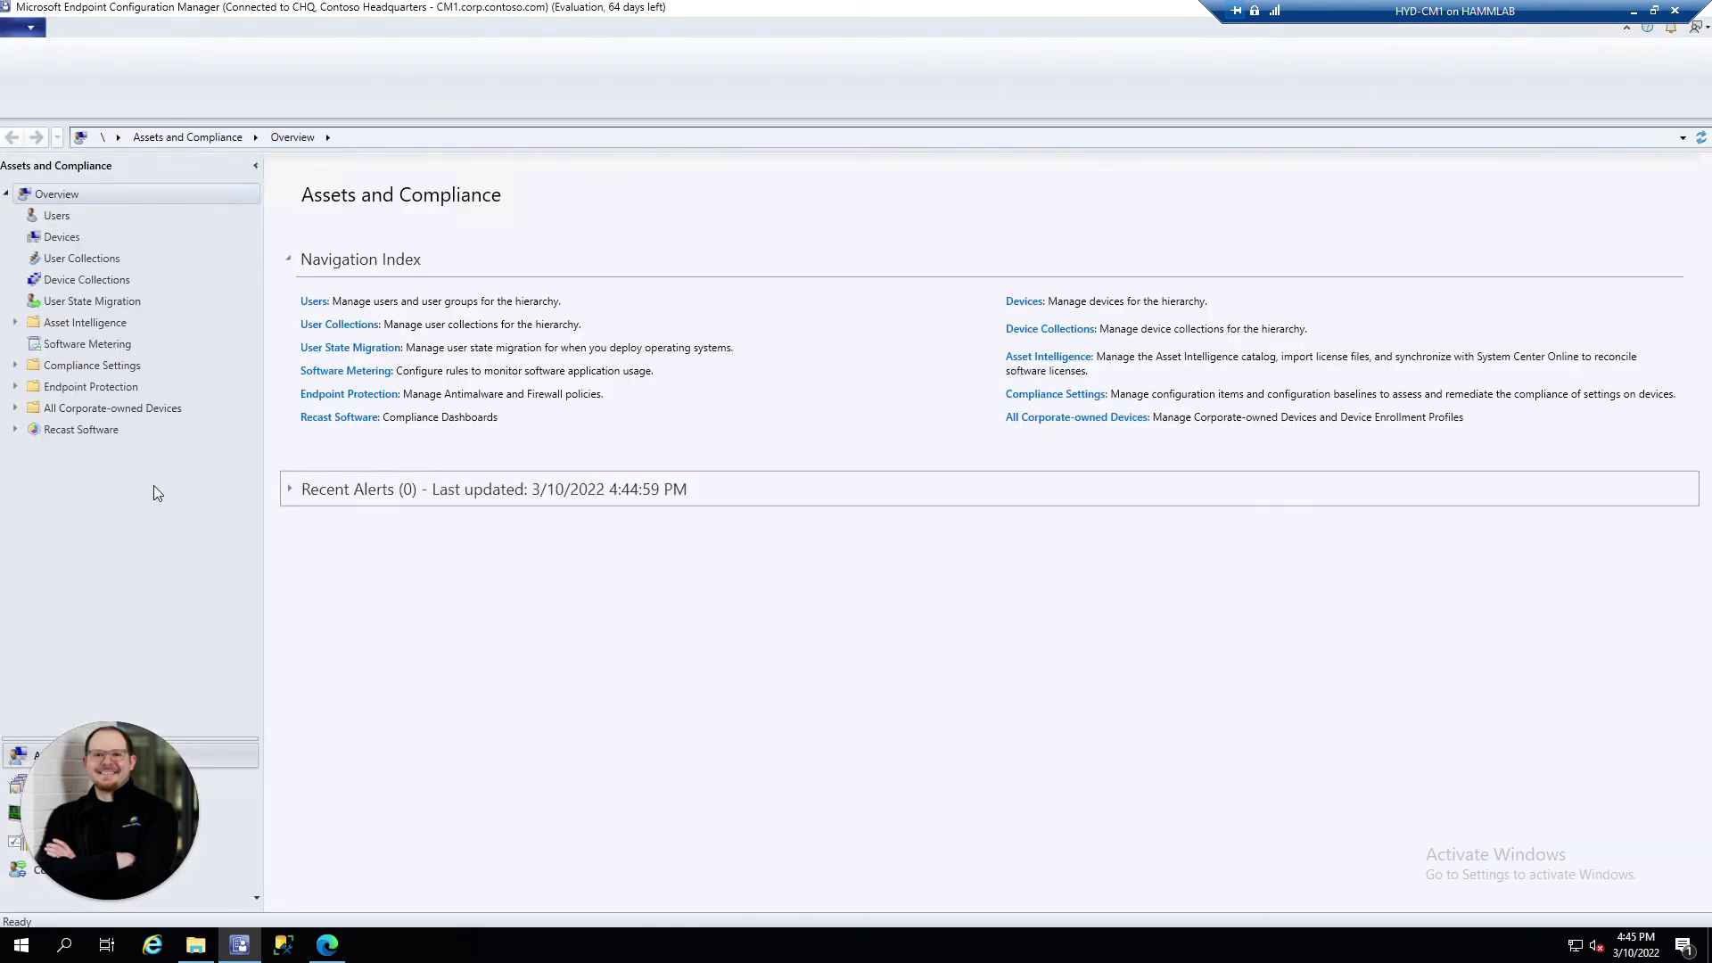
{"action": "left_click", "coordinate": [135, 433]}
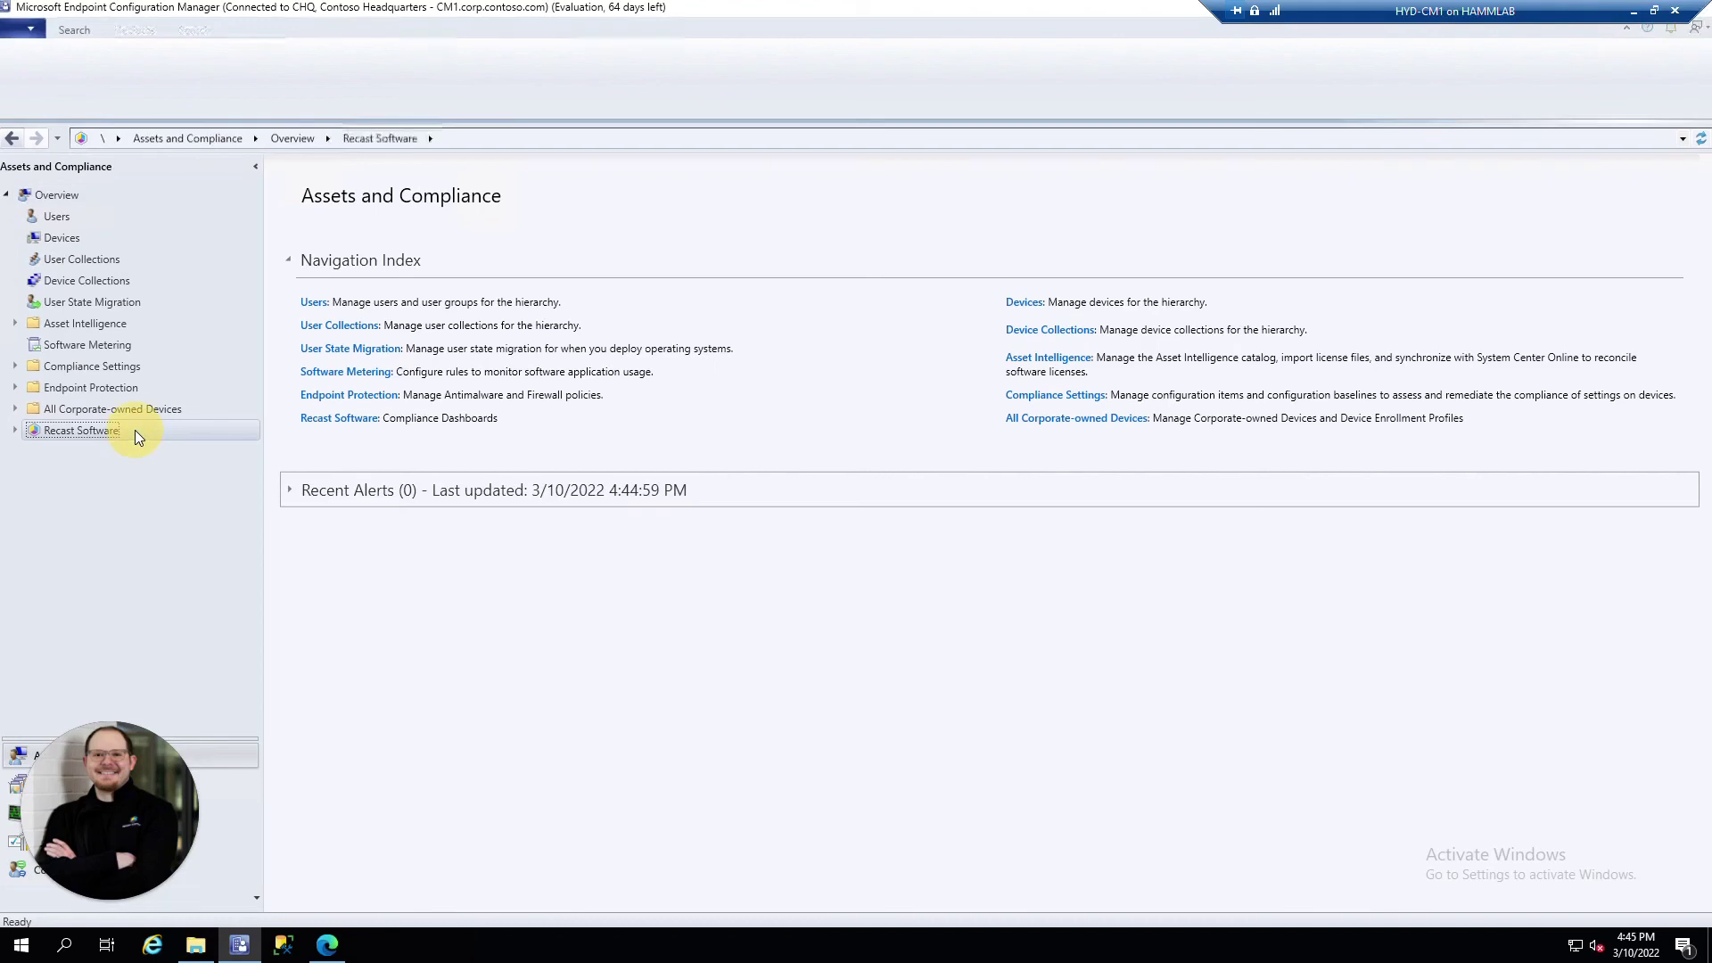